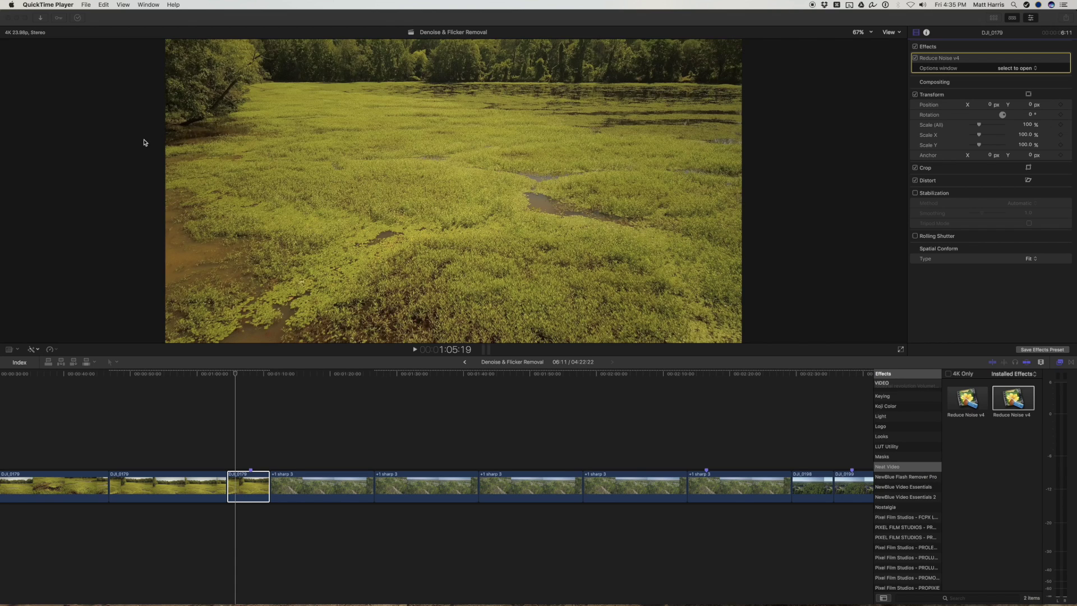
- Launch the Neat Video options window from the clip's Reduce Noise v4 effect in the inspector
left_click(236, 435)
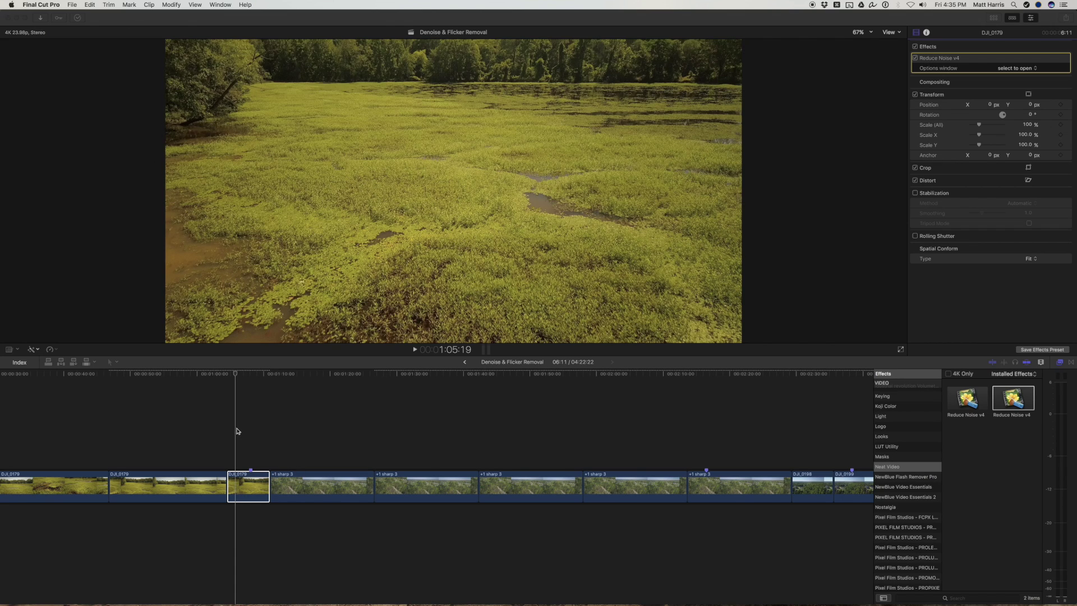
left_click(952, 60)
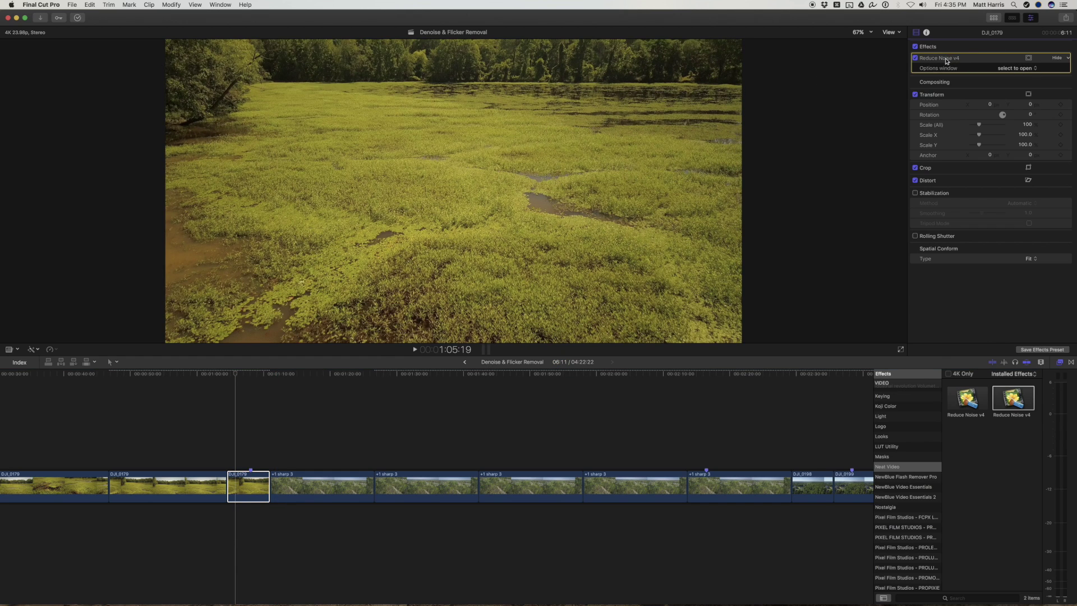
left_click(1010, 69)
left_click(1010, 69)
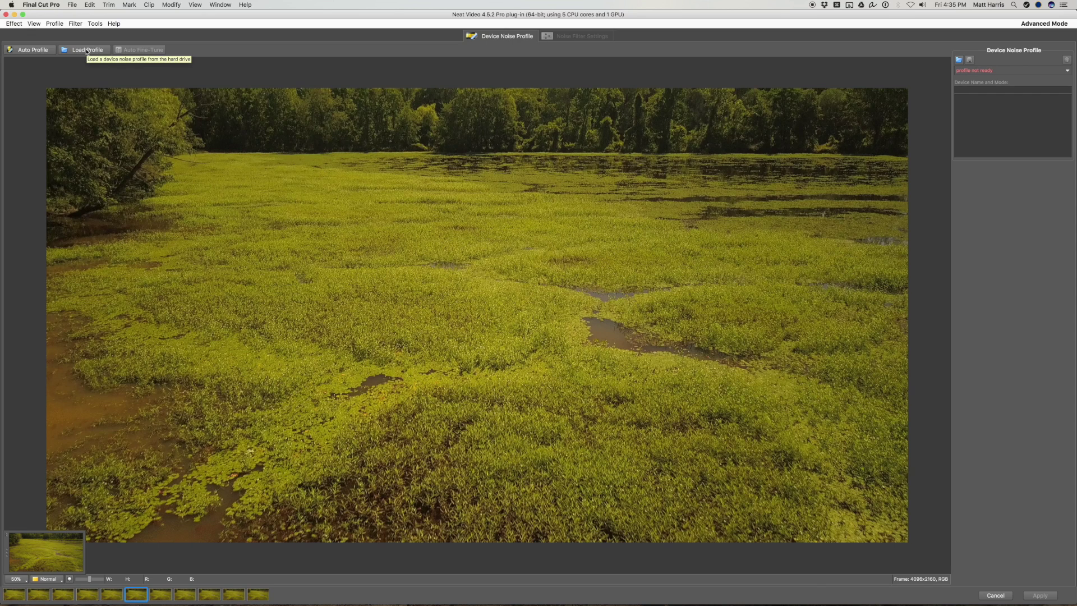
- Load the ISO_100 (4k).dnp noise profile from Mavic-Noise-Profile-Pack > Noise Profiles > Mavic
left_click(87, 50)
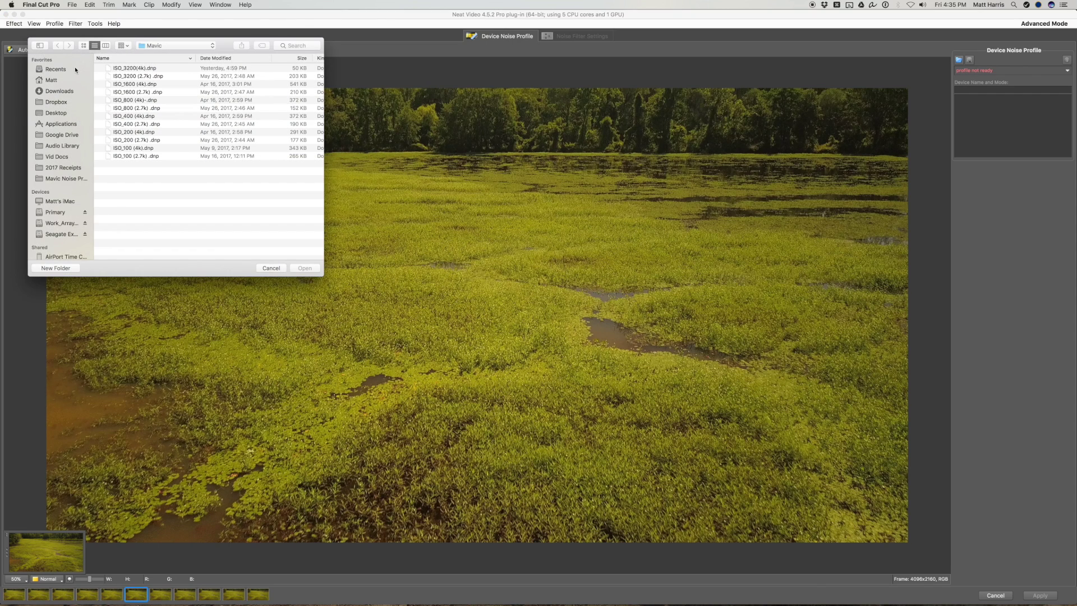
left_click(163, 46)
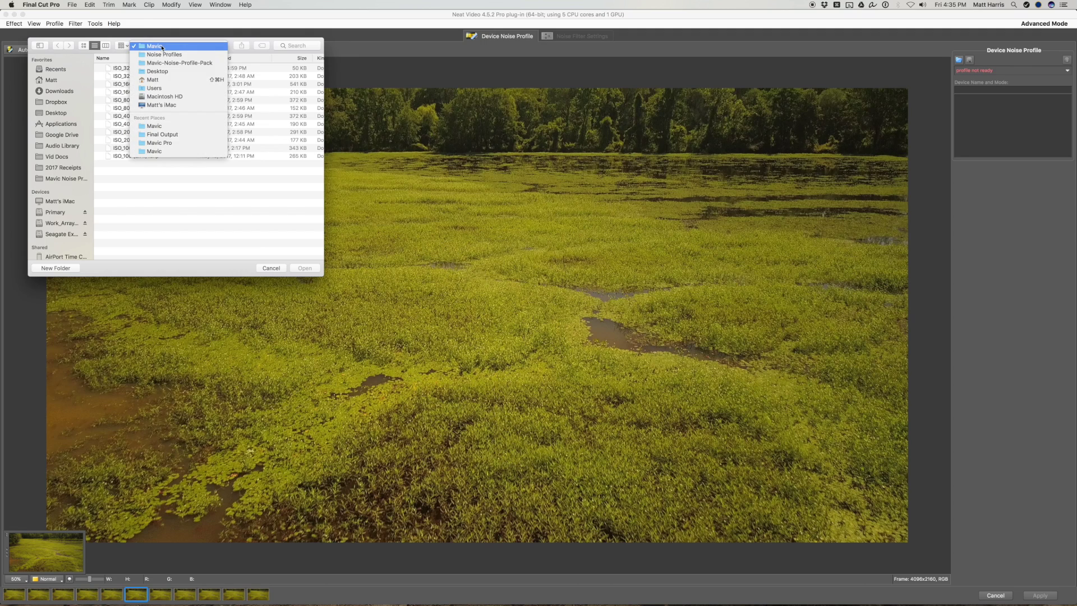
left_click(158, 64)
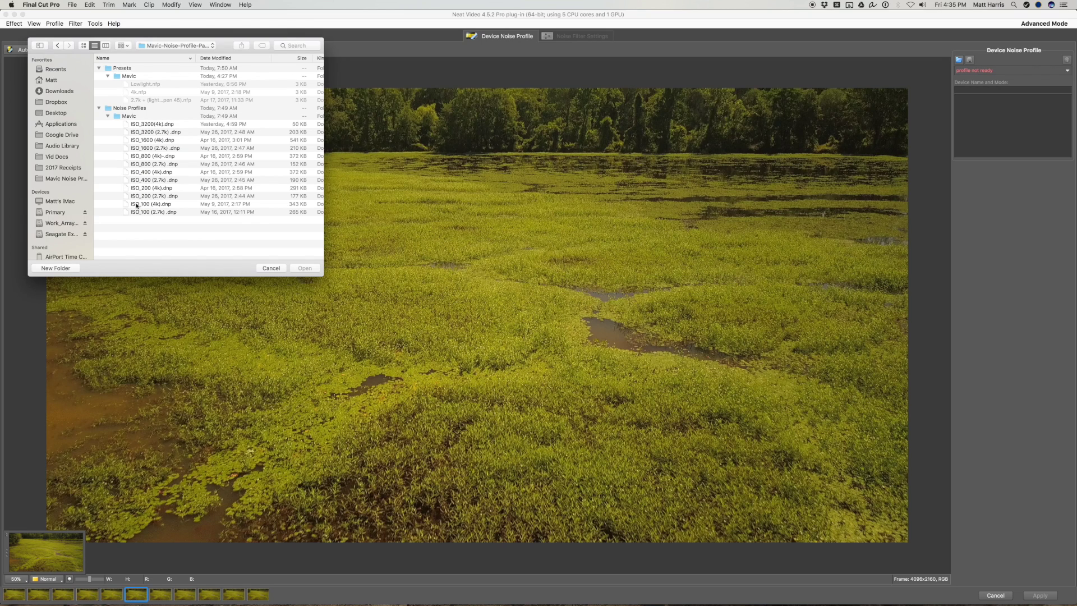
left_click(137, 205)
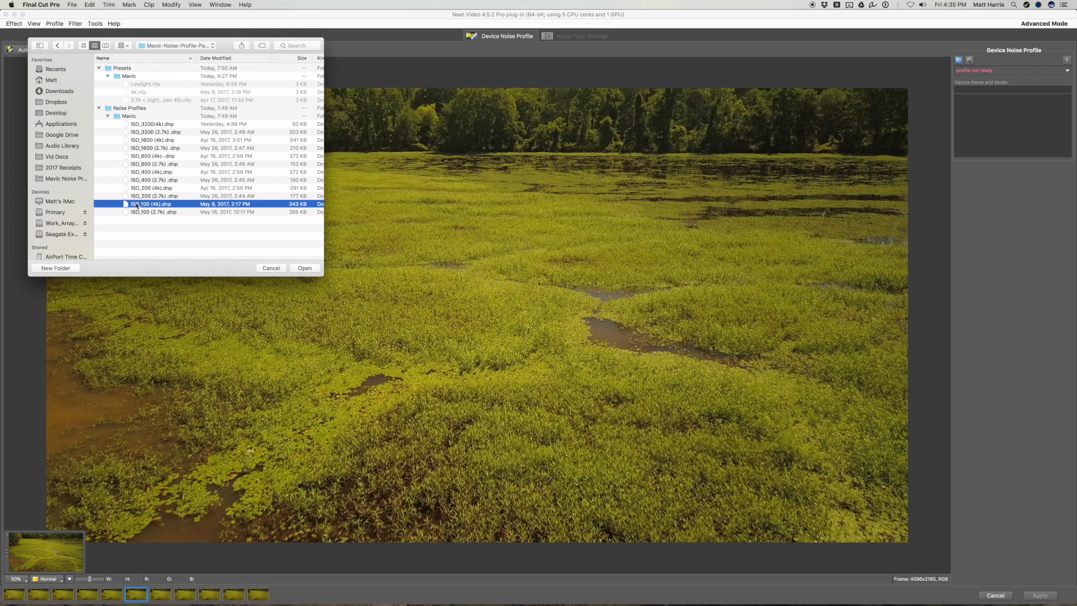
left_click(308, 269)
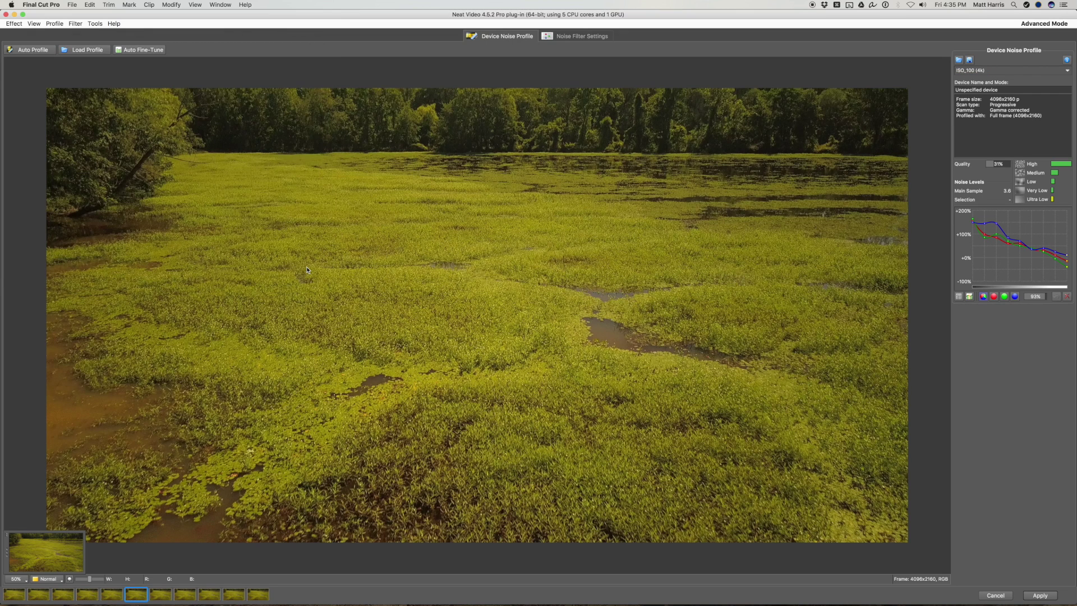
left_click(576, 38)
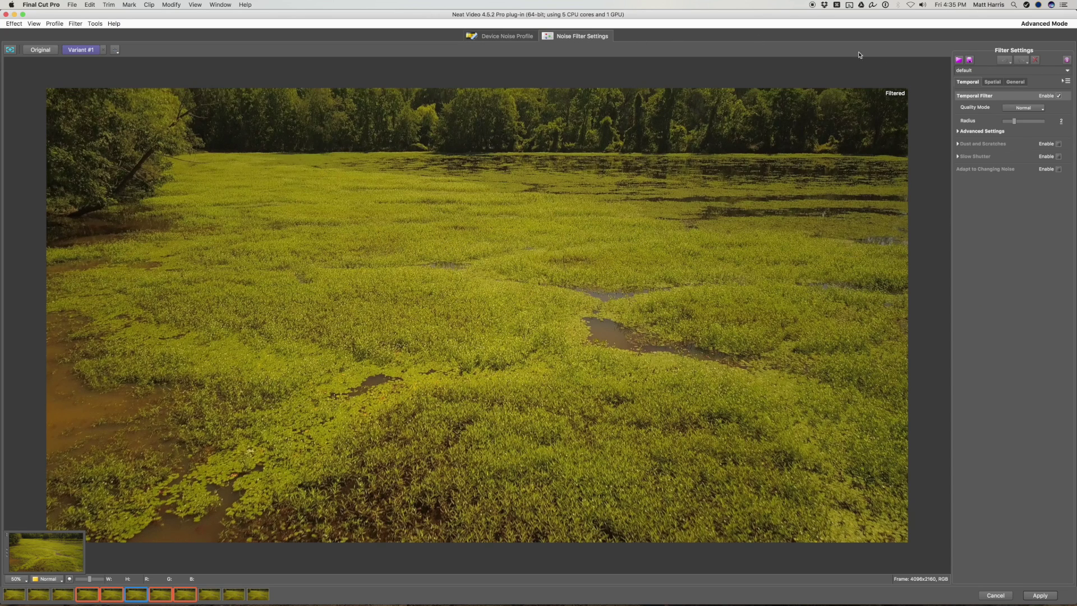
- Load the 4k.nfp filter preset from the Presets > Mavic folder
left_click(958, 62)
left_click(200, 45)
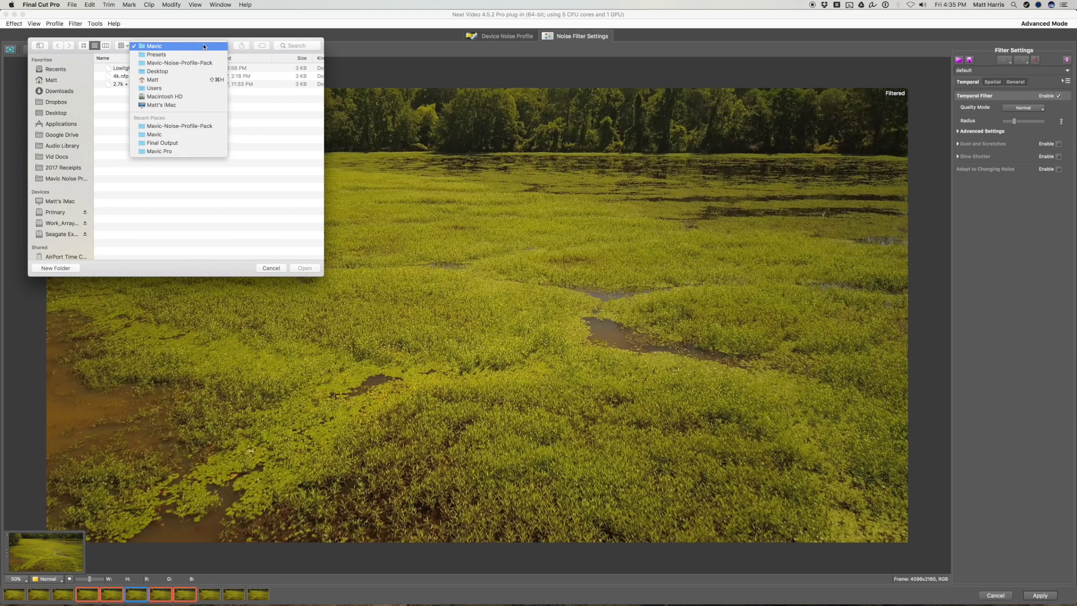
left_click(199, 54)
left_click(196, 46)
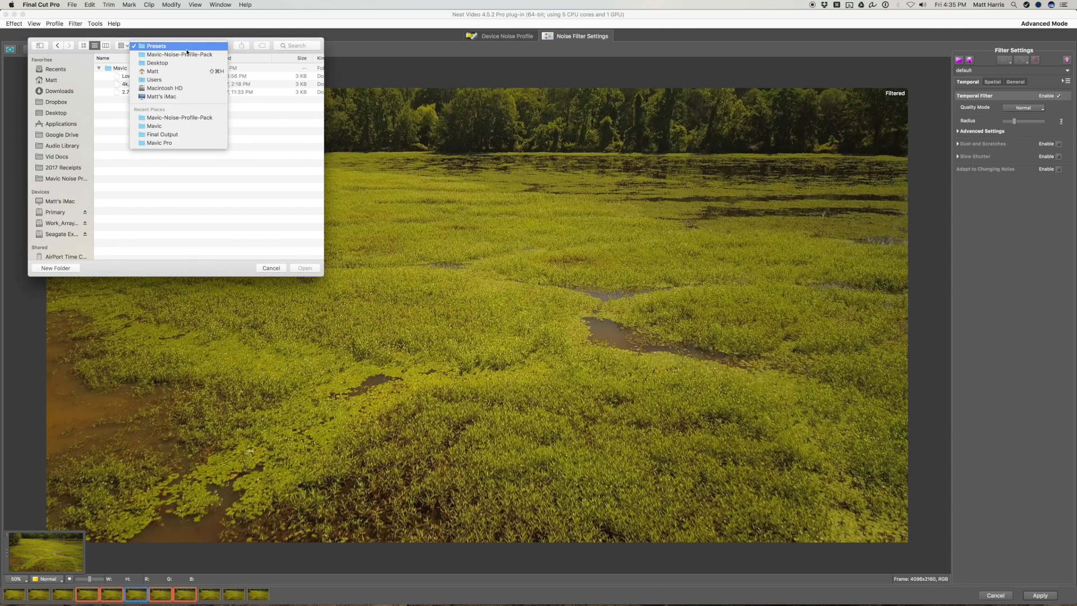
left_click(100, 83)
double_click(106, 69)
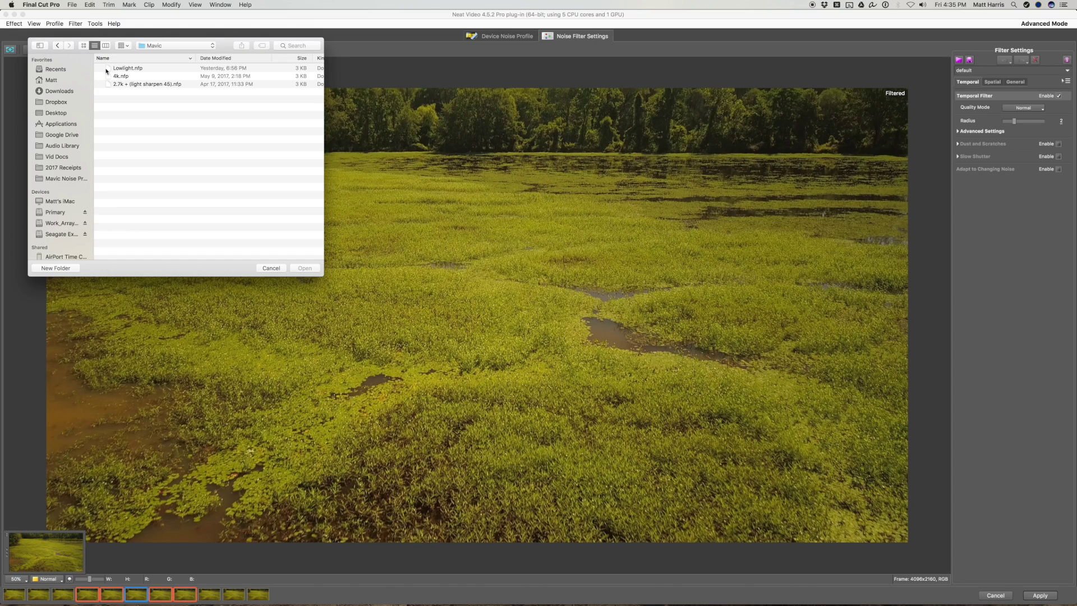
left_click(115, 76)
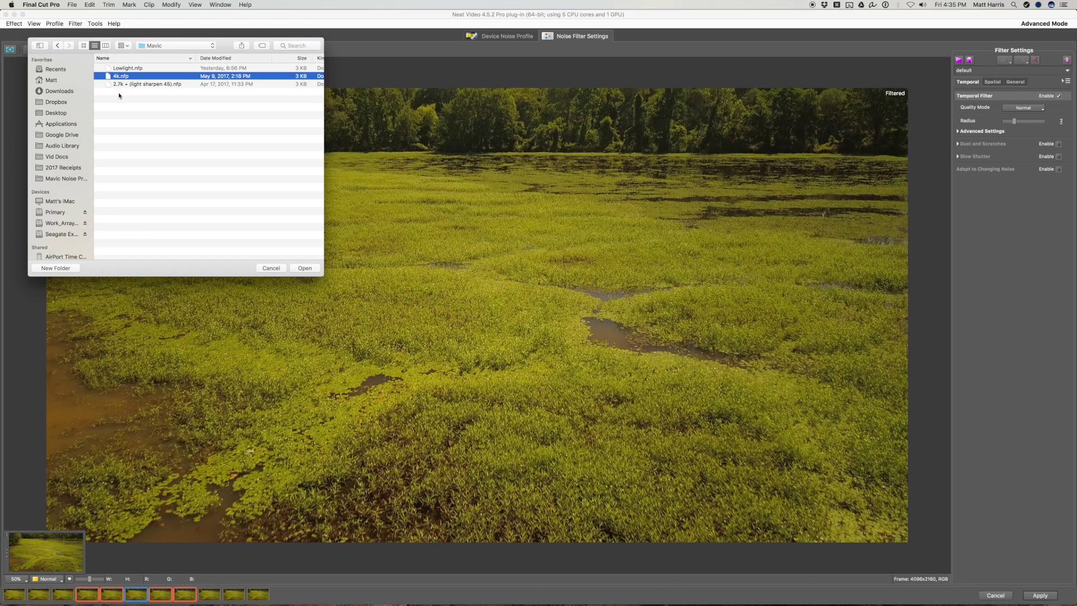
left_click(118, 95)
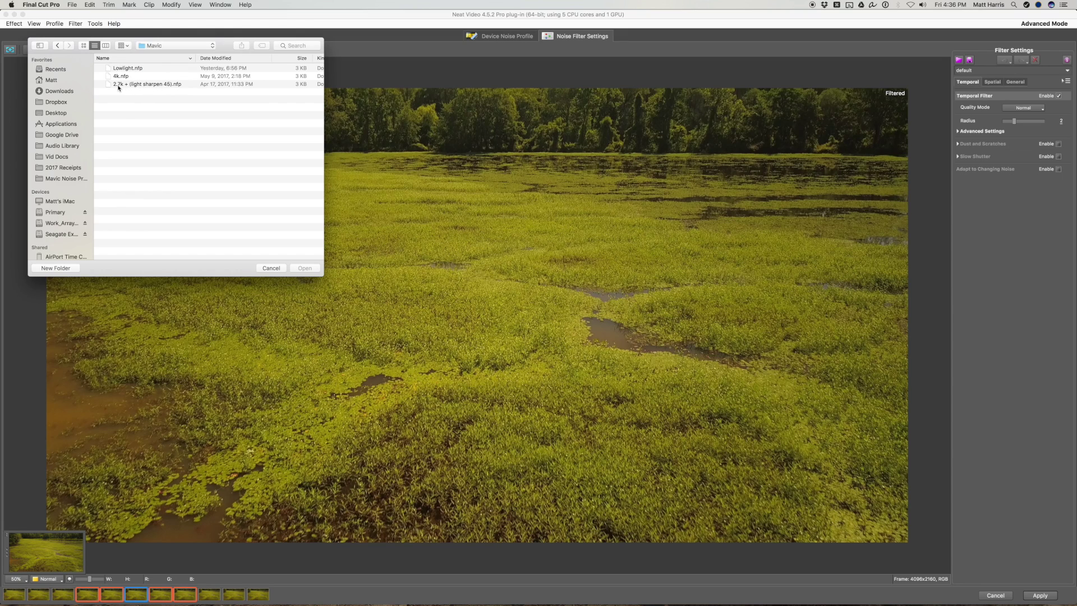
left_click(118, 84)
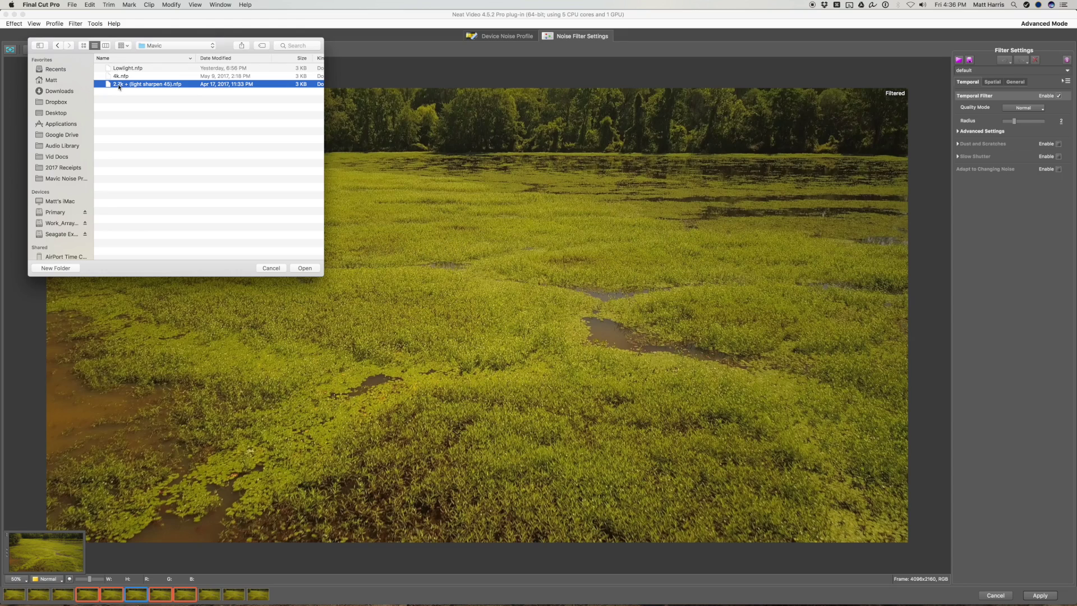
left_click(119, 77)
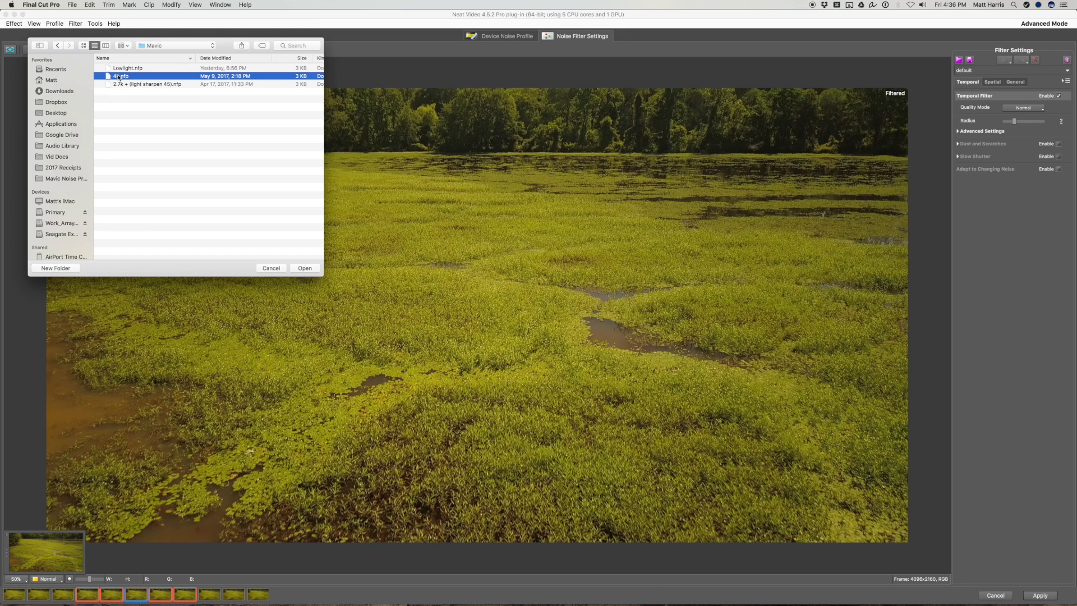
double_click(119, 77)
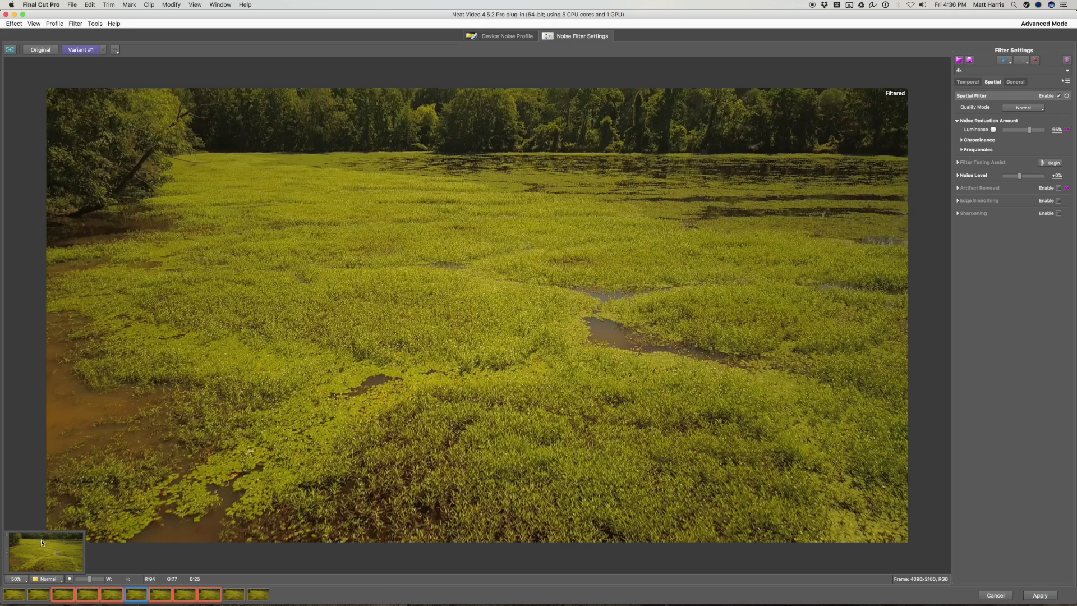
- View the preview at 100%, panning across the grass to compare filtered and original frames
left_click(16, 579)
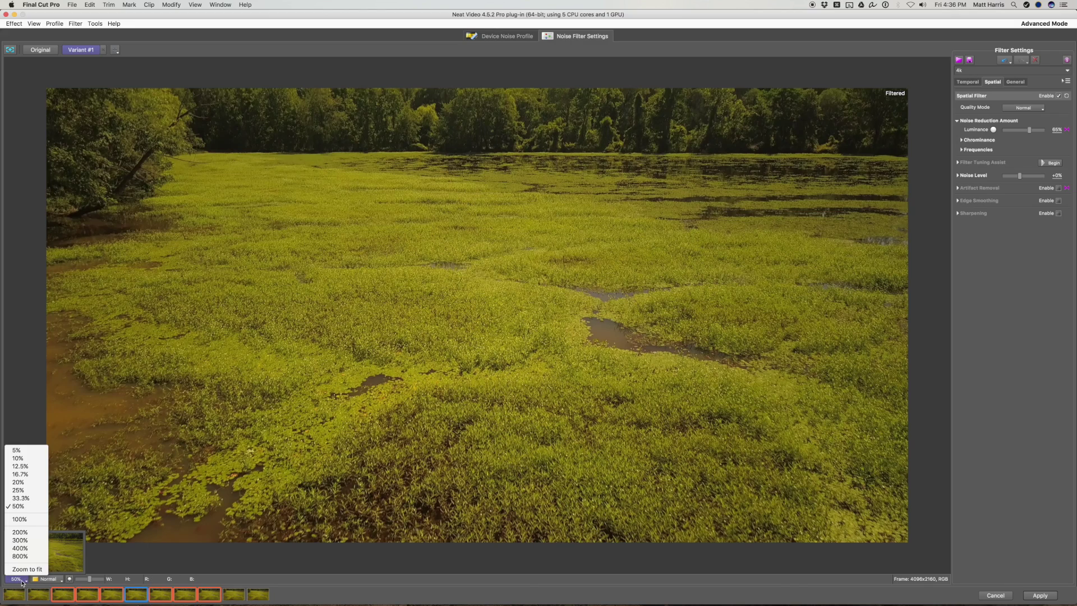
left_click(19, 519)
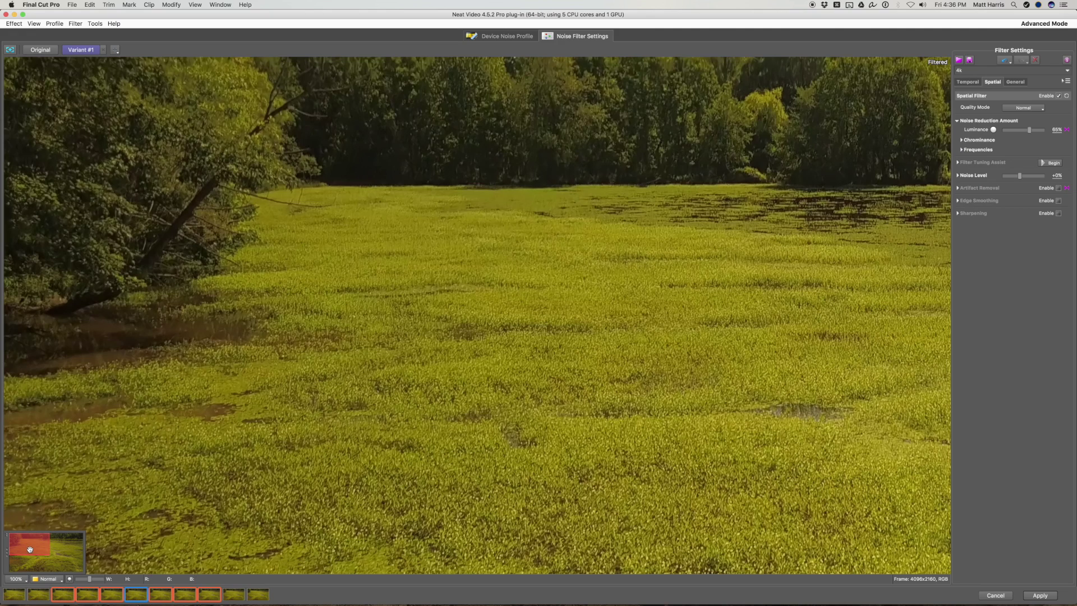
left_click_drag(29, 547, 29, 569)
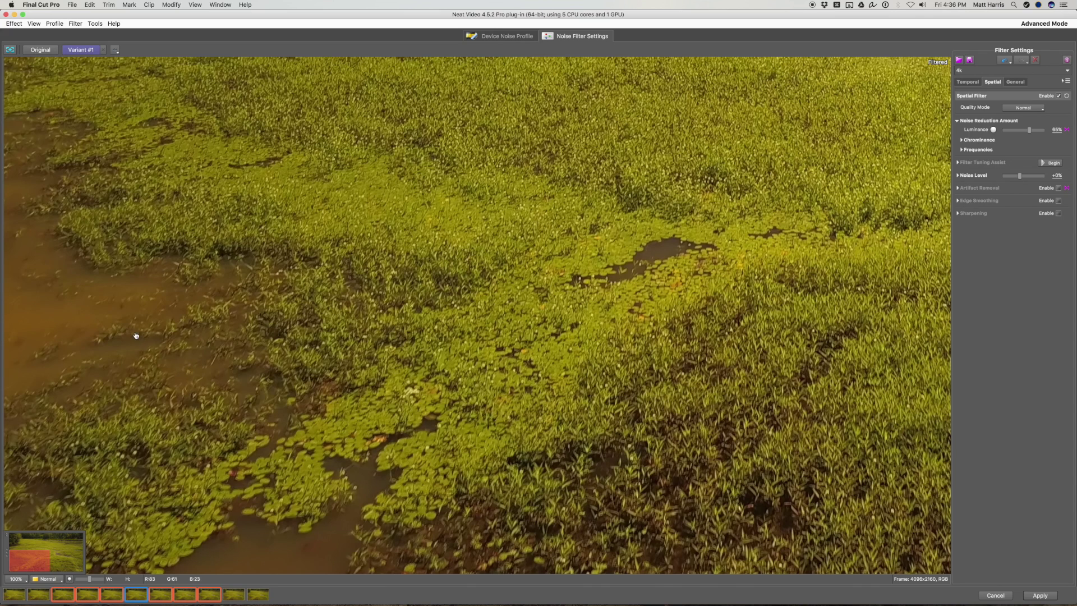
key("o")
key("o")
left_click_drag(28, 561, 44, 553)
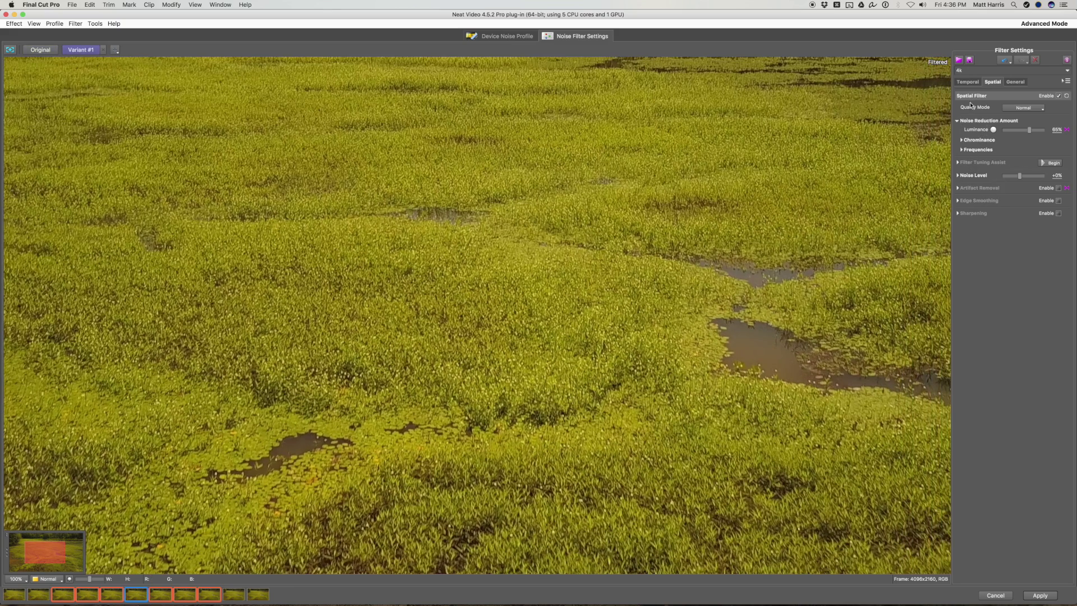
- Enable Edge Smoothing with High at 80% and Mid off, toggling it to compare
left_click(958, 201)
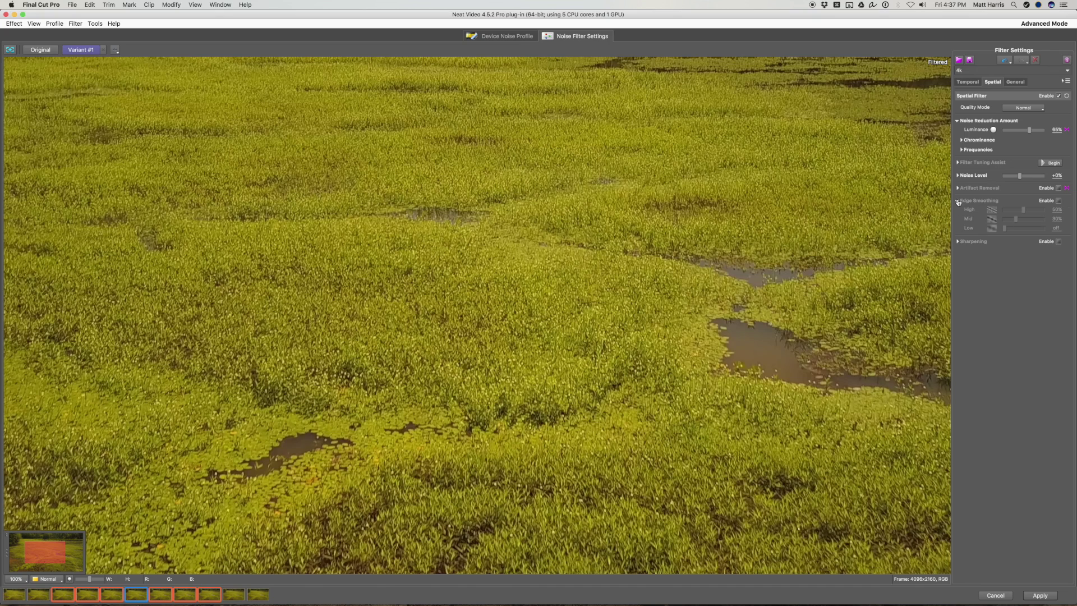
left_click(1058, 202)
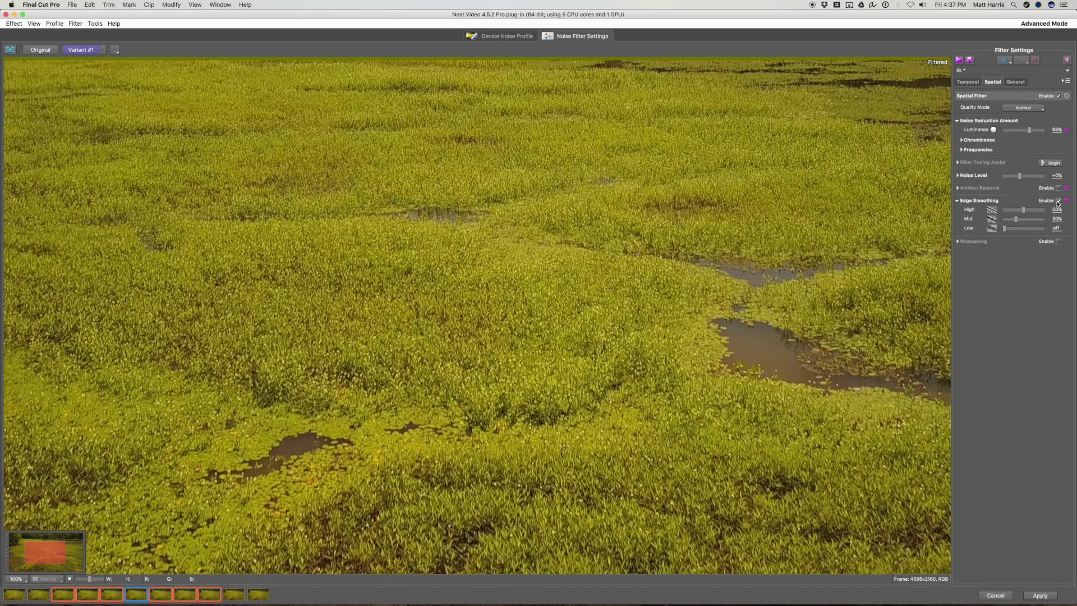
left_click_drag(1016, 219, 992, 219)
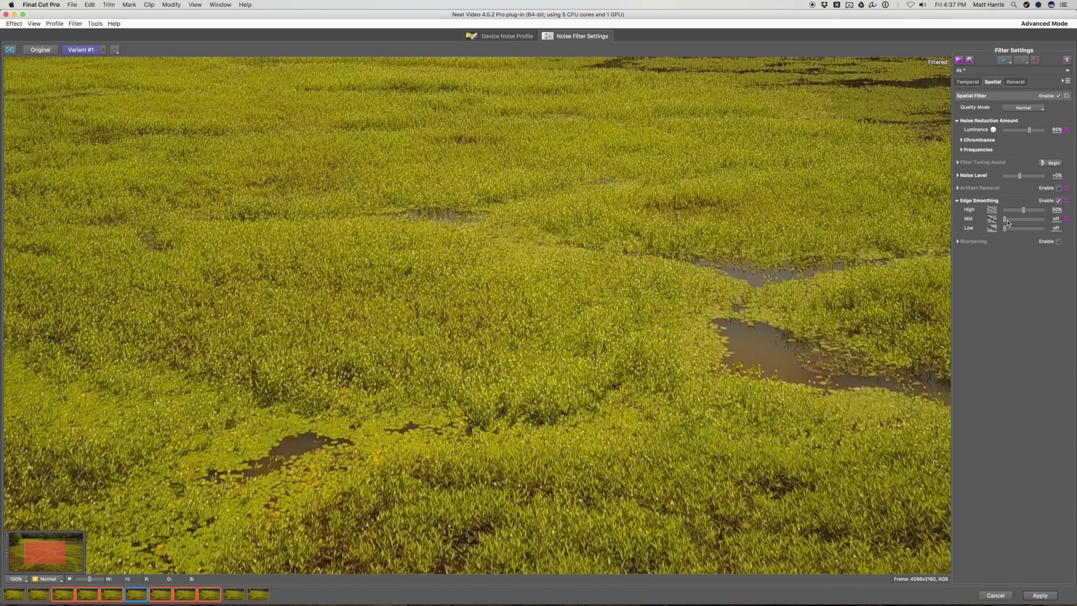
left_click(1038, 210)
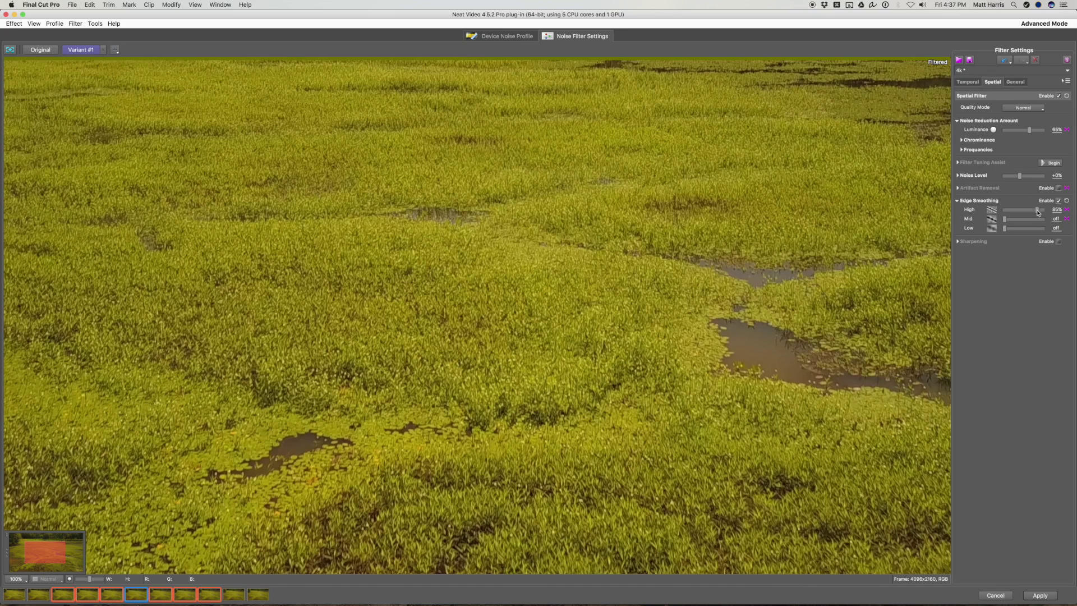
left_click_drag(1038, 212, 1035, 211)
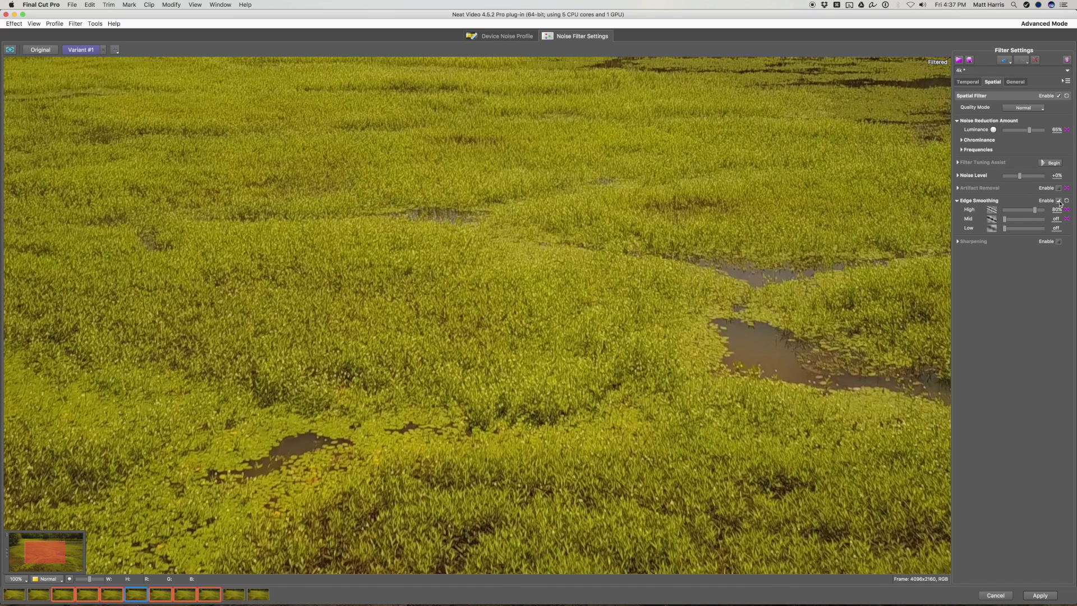
left_click(1058, 201)
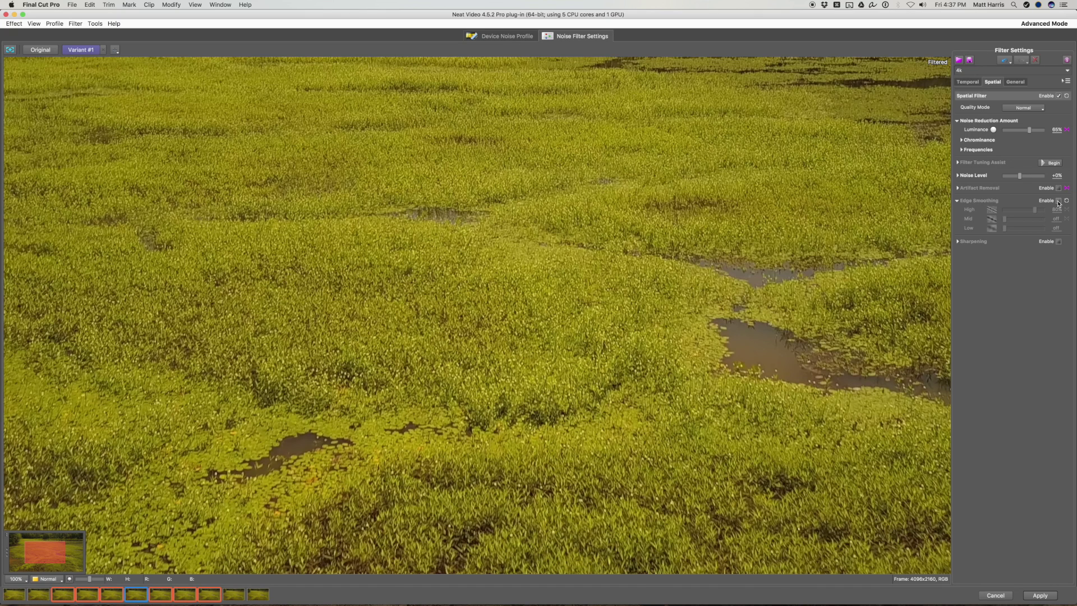
left_click(1059, 201)
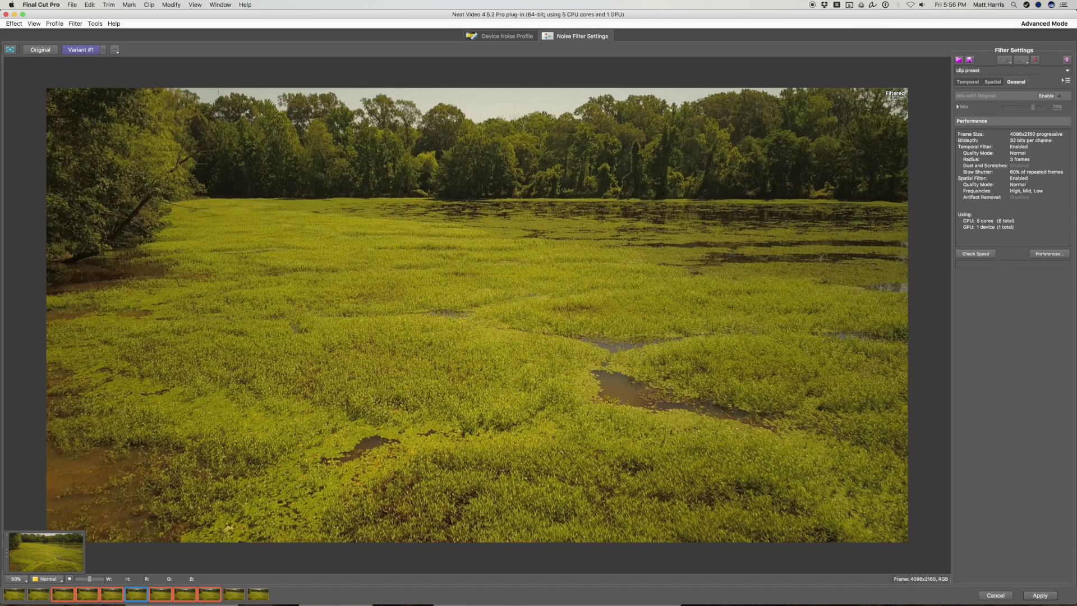
- Open Neat Video's Optimize Settings tool from the Performance preferences
left_click(1043, 255)
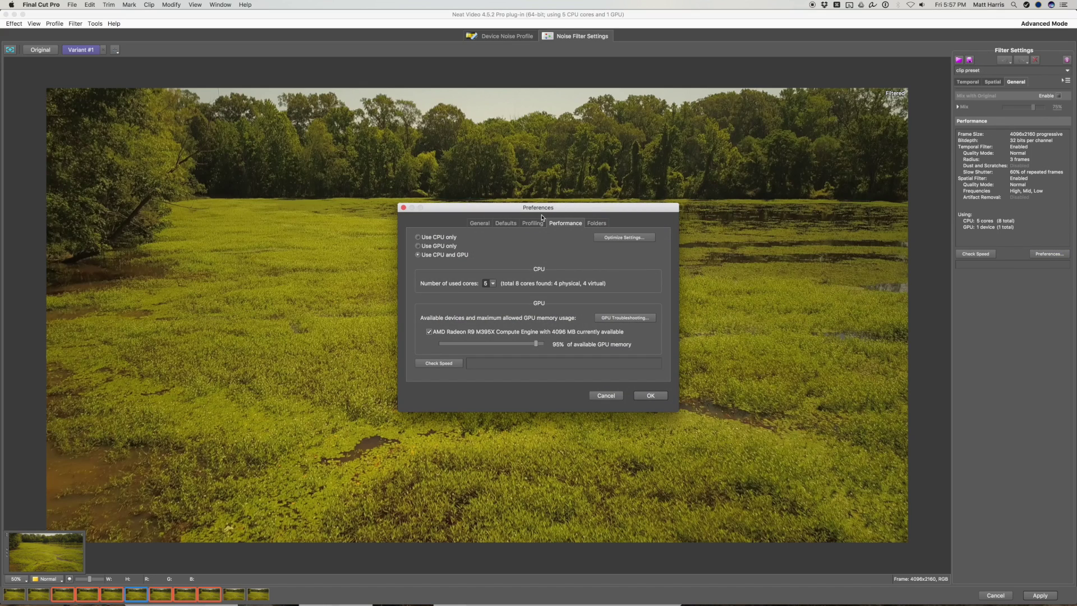
left_click_drag(529, 207, 521, 197)
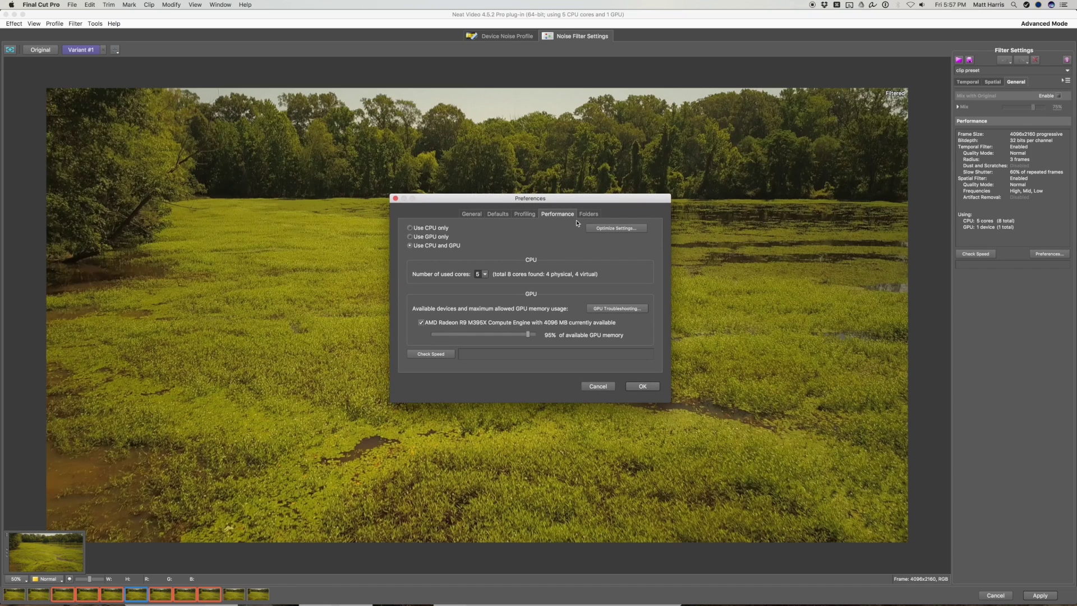
left_click(608, 229)
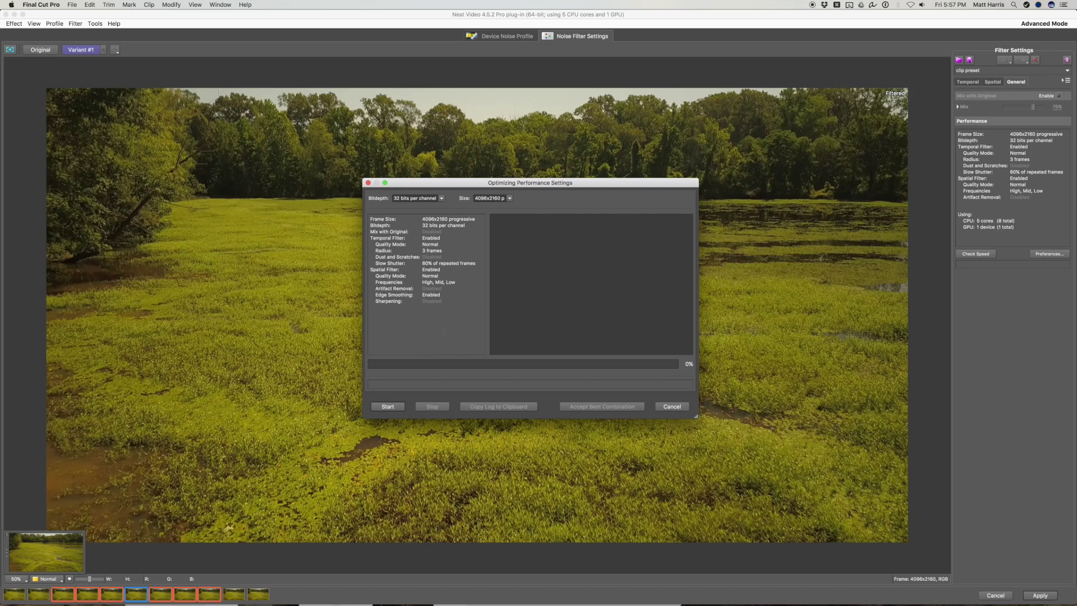
- Start the performance benchmark in the Optimizing Performance Settings dialog
left_click(385, 411)
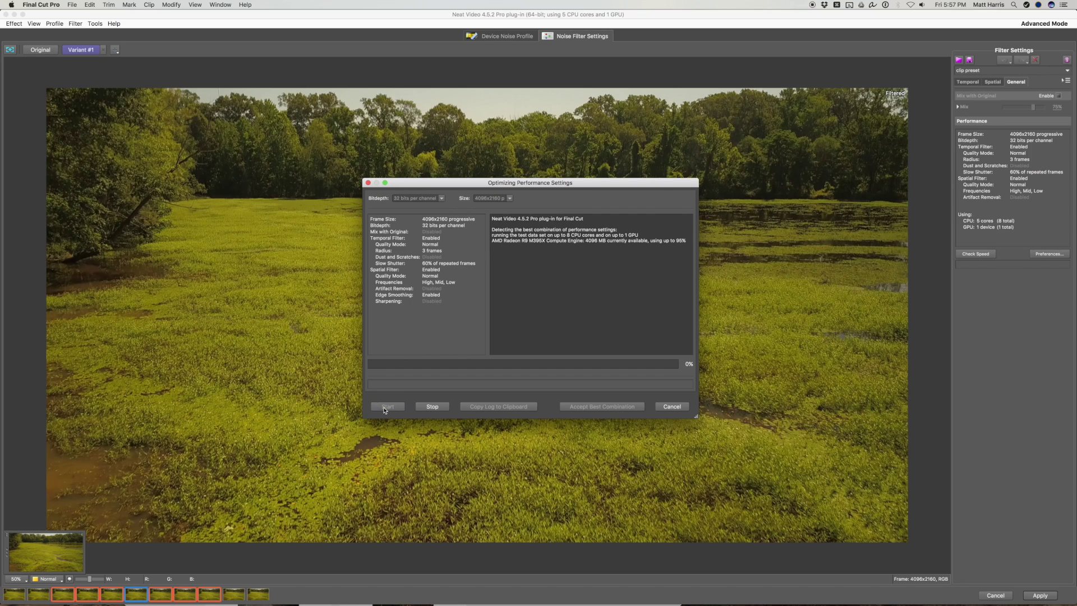